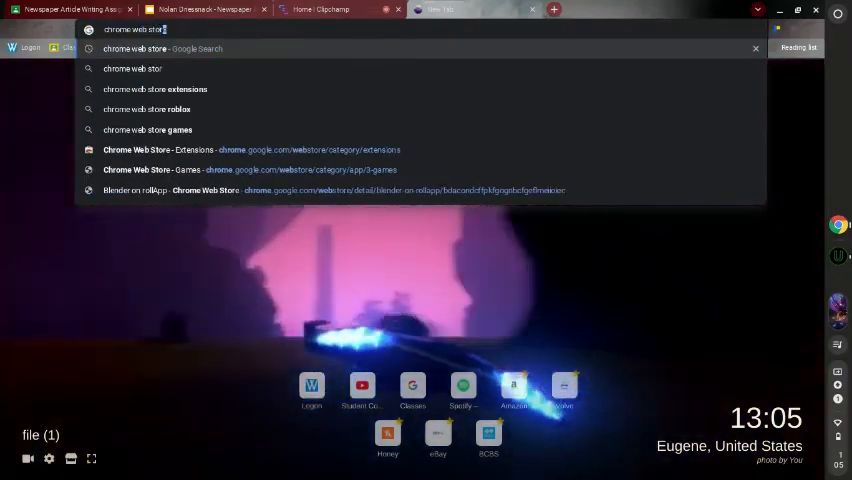
- Search 'chrom web store' from the launcher and reach the Chrome Web Store extensions page
{"action": "key", "text": "Return"}
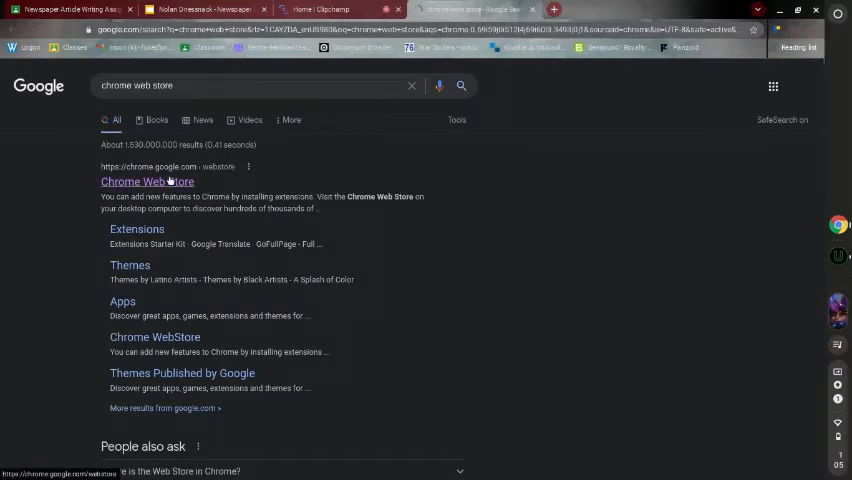
{"action": "key", "text": "super"}
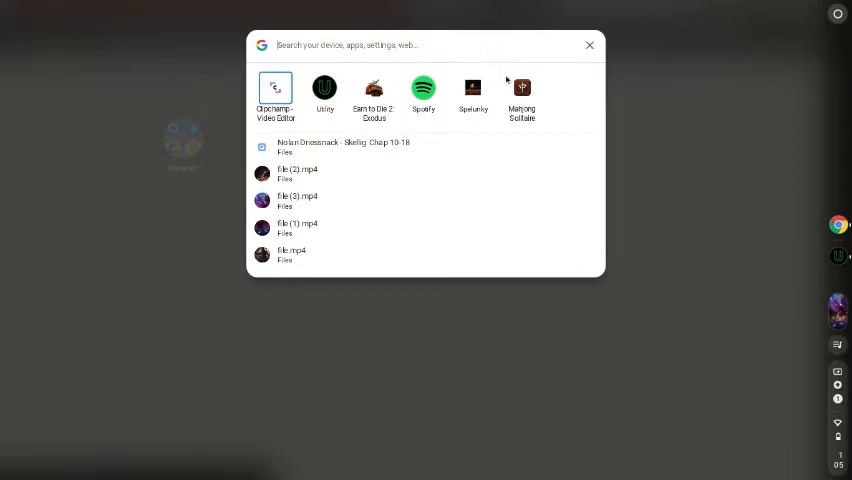
{"action": "type", "text": "chrom we"}
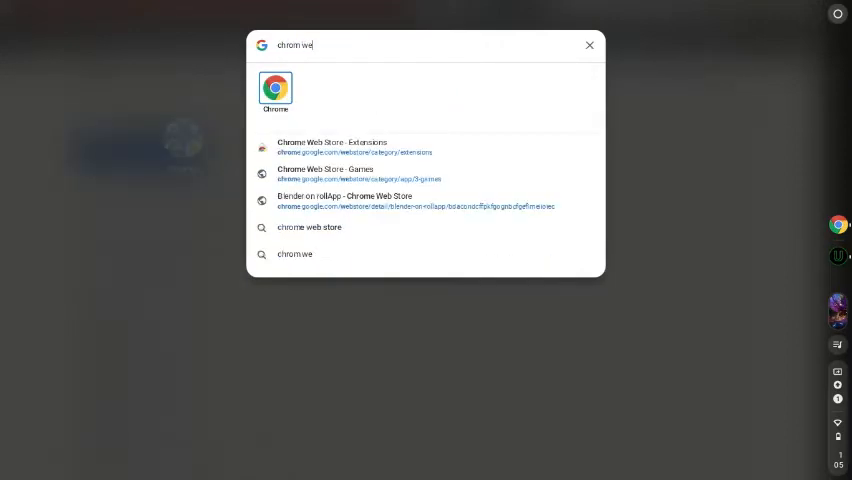
{"action": "type", "text": "b store"}
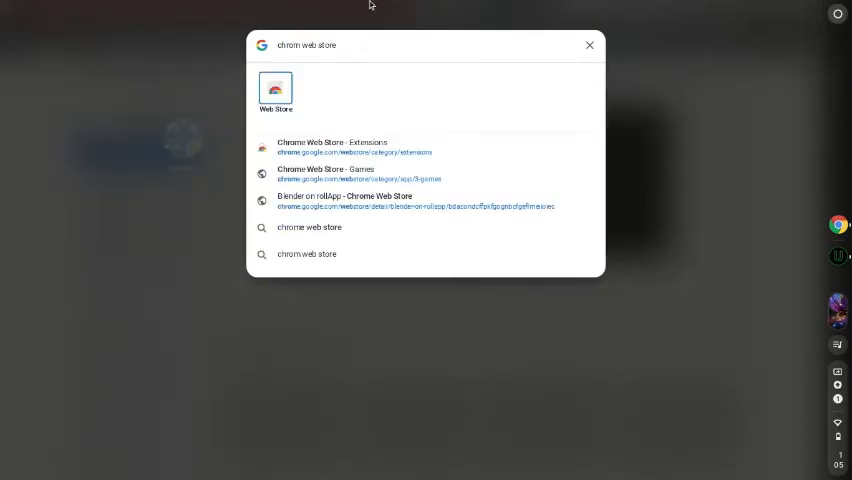
{"action": "key", "text": "Return"}
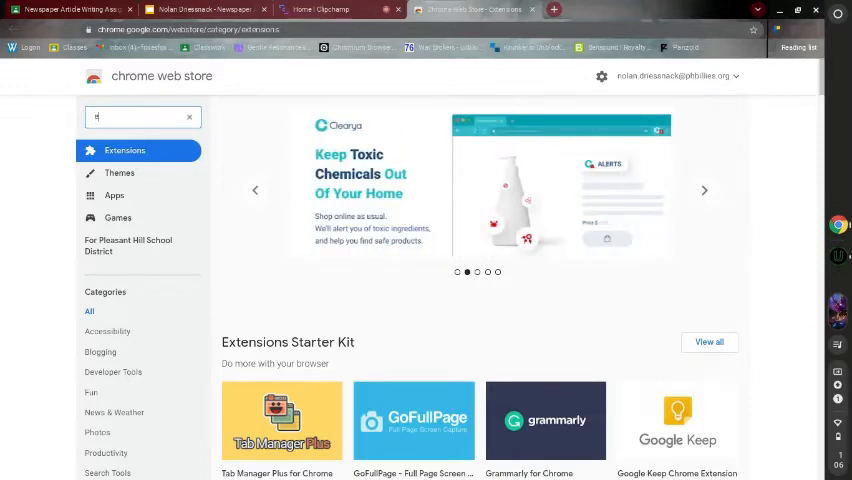
{"action": "type", "text": "earn to"}
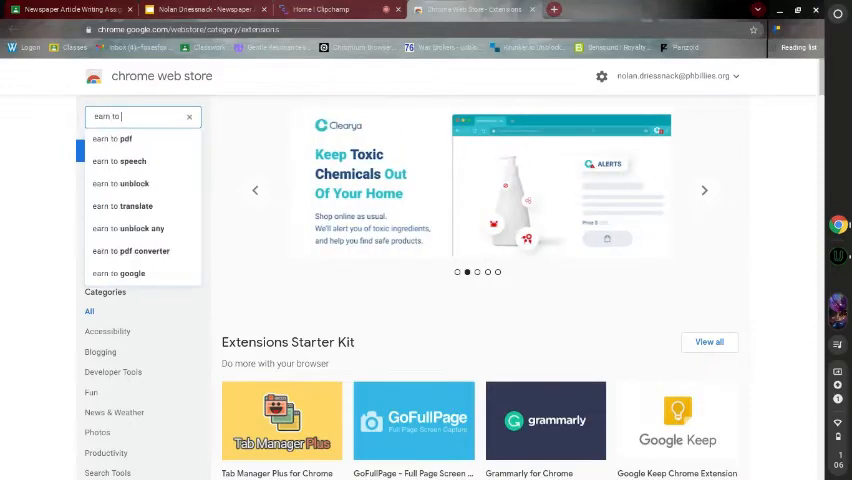
{"action": "type", "text": " die"}
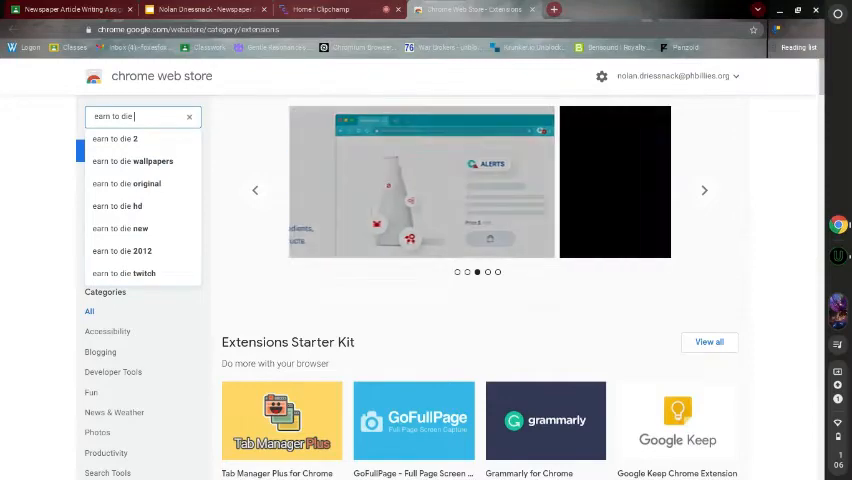
- Search the store for 'earn to die' and open the Earn to Die 2: Exodus app page
{"action": "key", "text": "Return"}
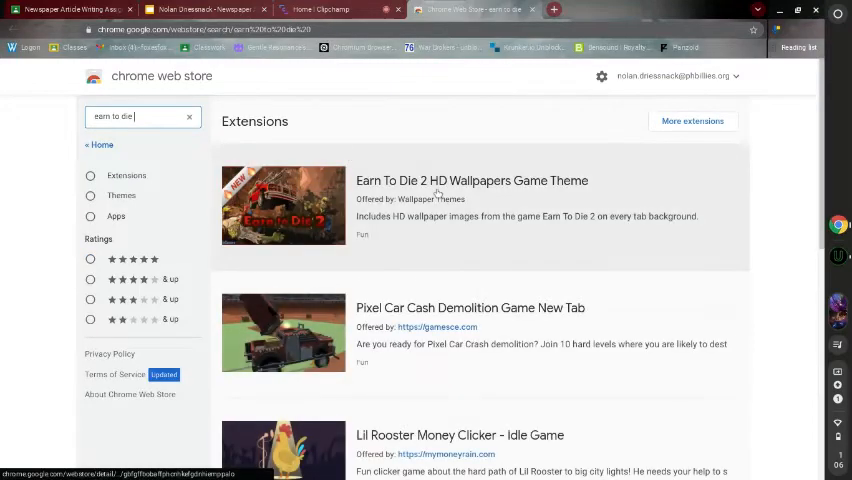
{"action": "scroll", "coordinate": [455, 200], "scroll_direction": "down", "scroll_amount": 3}
{"action": "scroll", "coordinate": [455, 200], "scroll_direction": "down", "scroll_amount": 3}
{"action": "scroll", "coordinate": [455, 200], "scroll_direction": "down", "scroll_amount": 2}
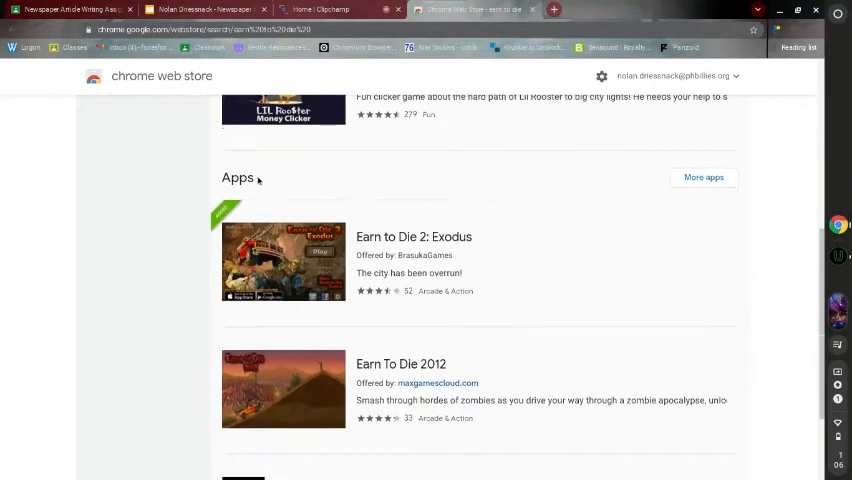
{"action": "scroll", "coordinate": [285, 179], "scroll_direction": "down", "scroll_amount": 1}
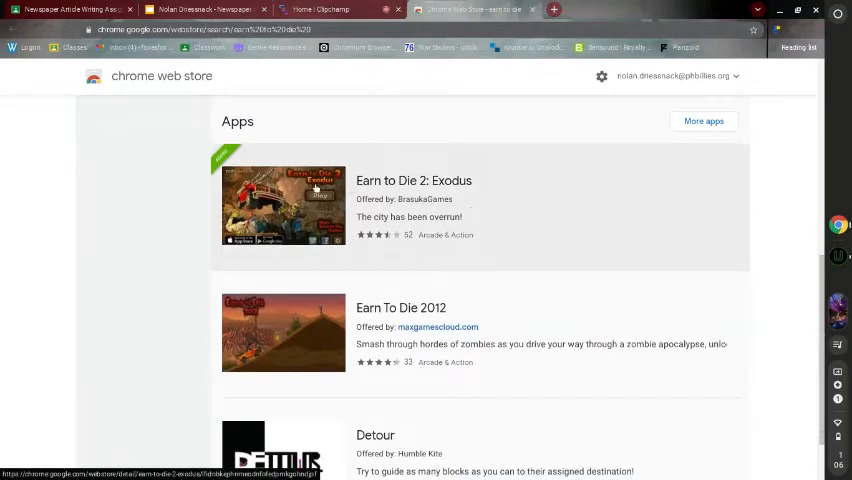
{"action": "left_click", "coordinate": [508, 200]}
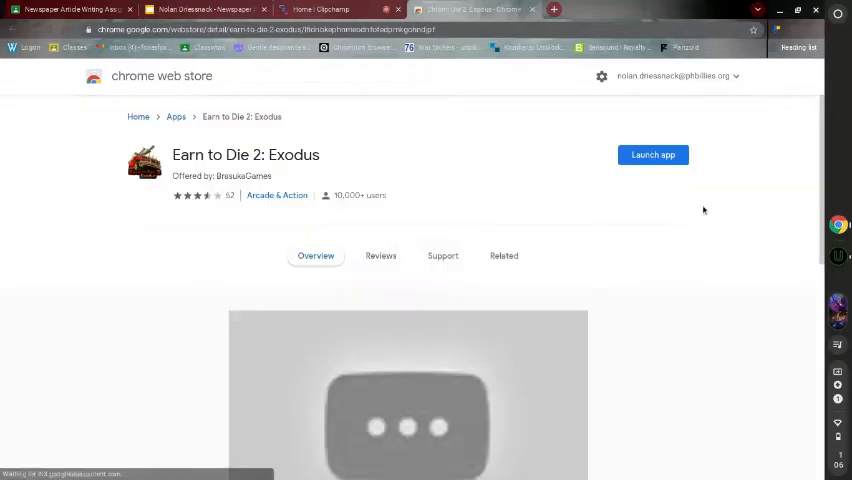
{"action": "scroll", "coordinate": [696, 181], "scroll_direction": "down", "scroll_amount": 1}
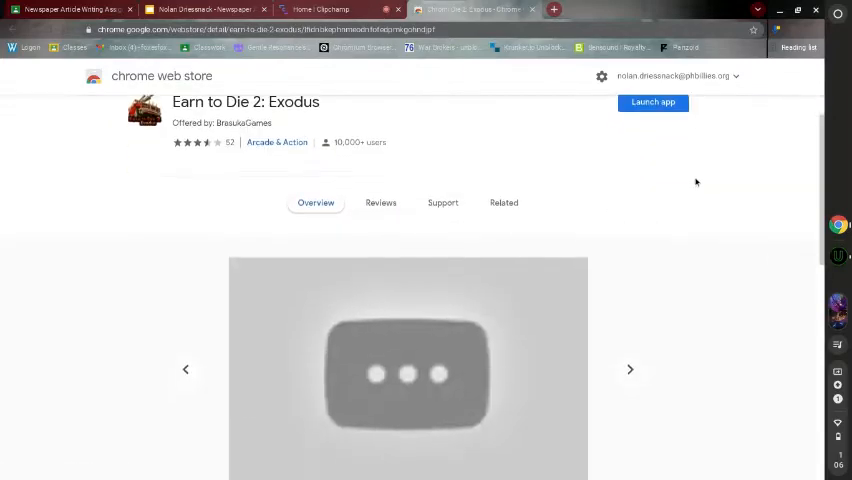
{"action": "scroll", "coordinate": [591, 200], "scroll_direction": "down", "scroll_amount": 2}
{"action": "scroll", "coordinate": [591, 200], "scroll_direction": "down", "scroll_amount": 2}
{"action": "scroll", "coordinate": [591, 200], "scroll_direction": "up", "scroll_amount": 5}
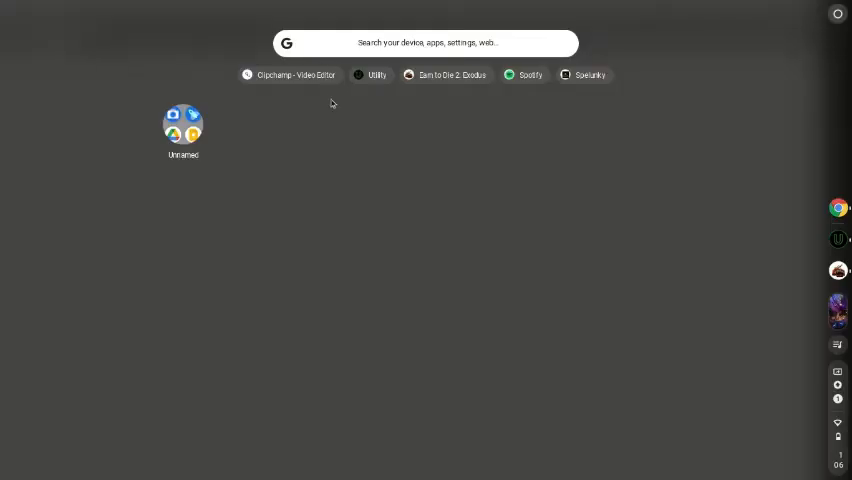
- Peek into the Unnamed launcher folder, then launch Earn to Die 2: Exodus from the shelf, showing Web Page Blocked
{"action": "left_click", "coordinate": [183, 124]}
{"action": "left_click", "coordinate": [432, 302]}
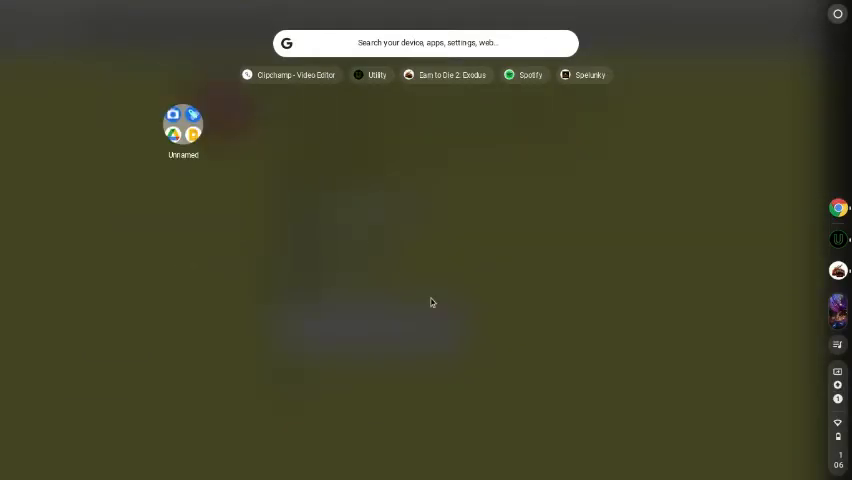
{"action": "left_click", "coordinate": [190, 125]}
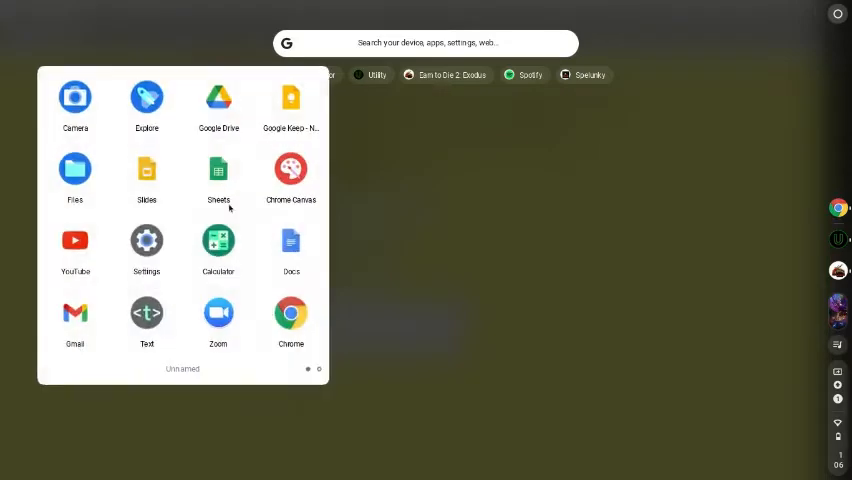
{"action": "left_click", "coordinate": [541, 279]}
{"action": "left_click", "coordinate": [452, 75]}
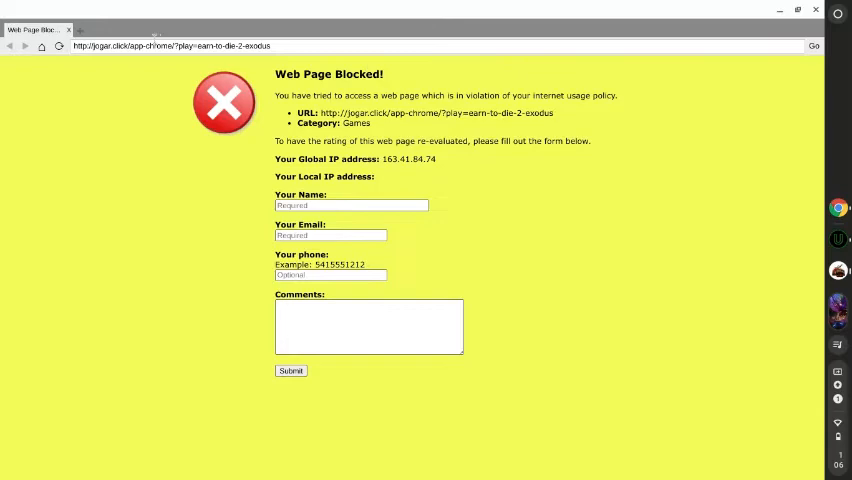
- Replace the blocked address with google.com so the app window shows Google's homepage
{"action": "left_click_drag", "start_coordinate": [93, 45], "coordinate": [270, 45]}
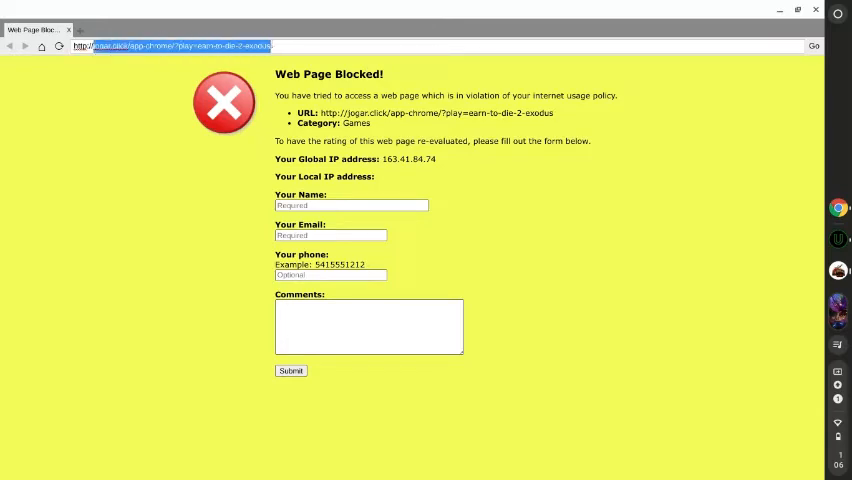
{"action": "key", "text": "BackSpace"}
{"action": "type", "text": "http://google.com"}
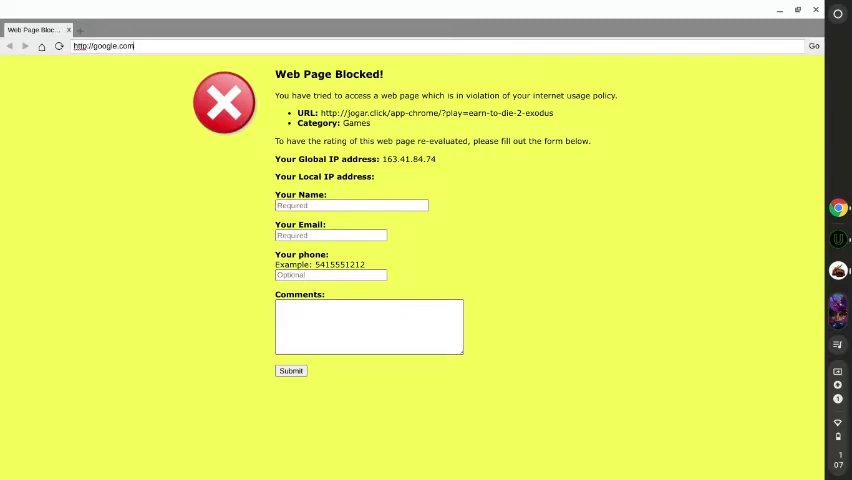
{"action": "key", "text": "Return"}
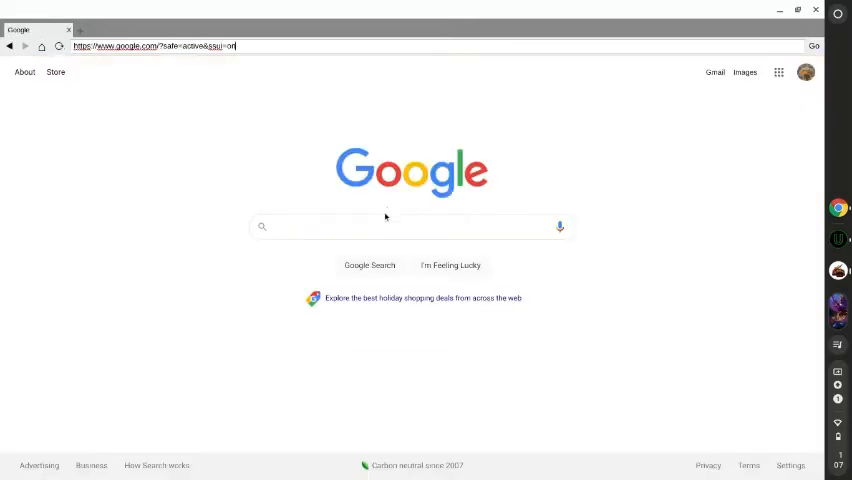
{"action": "left_click", "coordinate": [385, 225]}
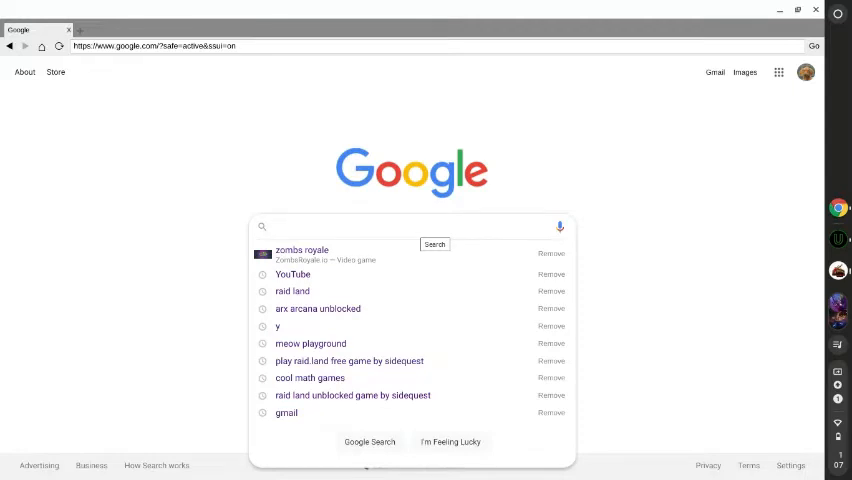
{"action": "type", "text": "f"}
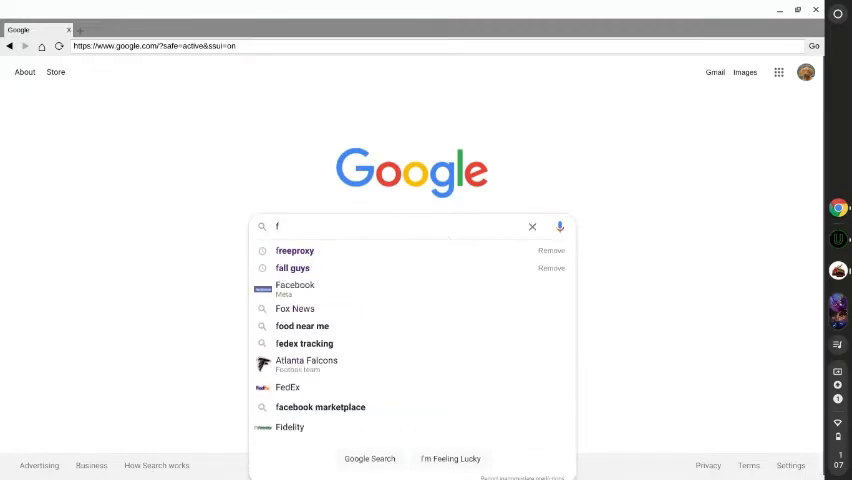
- Correct the typos and submit a Google search for cool math games in the app's browser
{"action": "key", "text": "BackSpace"}
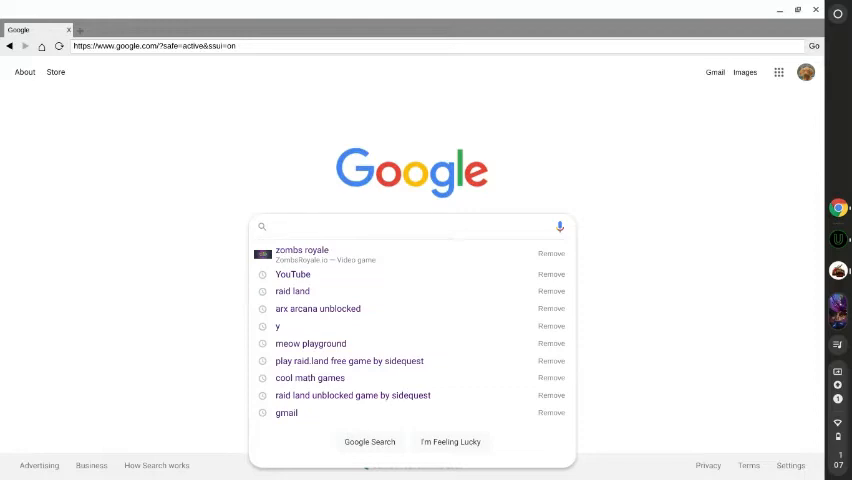
{"action": "type", "text": "j"}
{"action": "key", "text": "BackSpace"}
{"action": "type", "text": "col"}
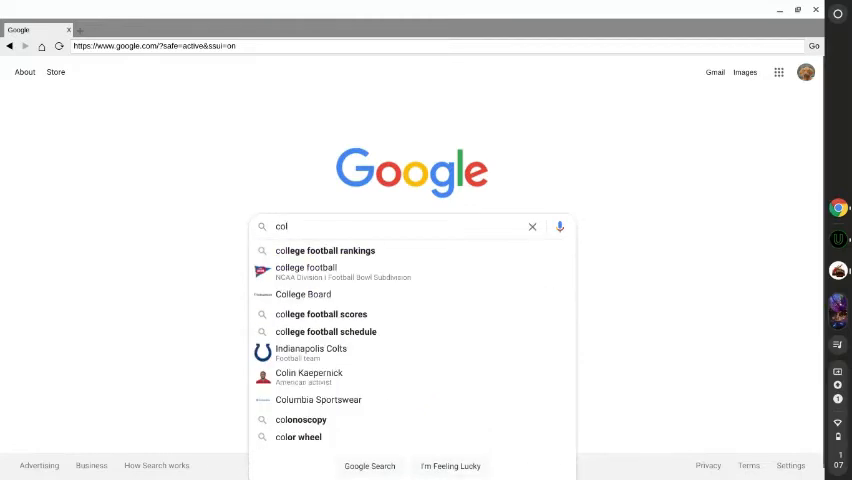
{"action": "key", "text": "BackSpace"}
{"action": "type", "text": "ol maht"}
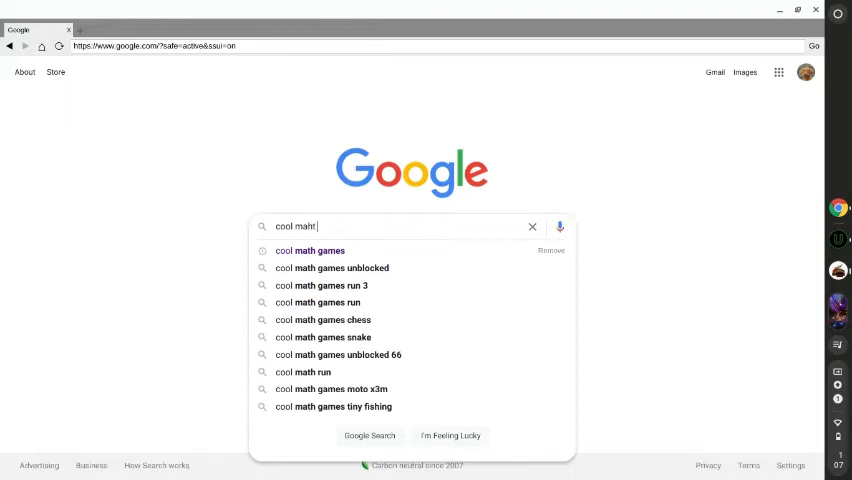
{"action": "type", "text": " game"}
{"action": "key", "text": "Return"}
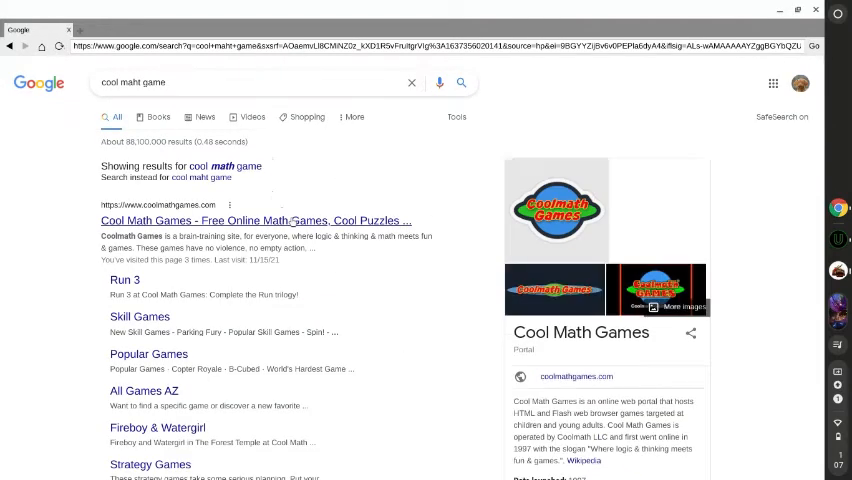
- Open the Cool Math Games result in the app's browser and switch over to Chrome
{"action": "left_click", "coordinate": [255, 220]}
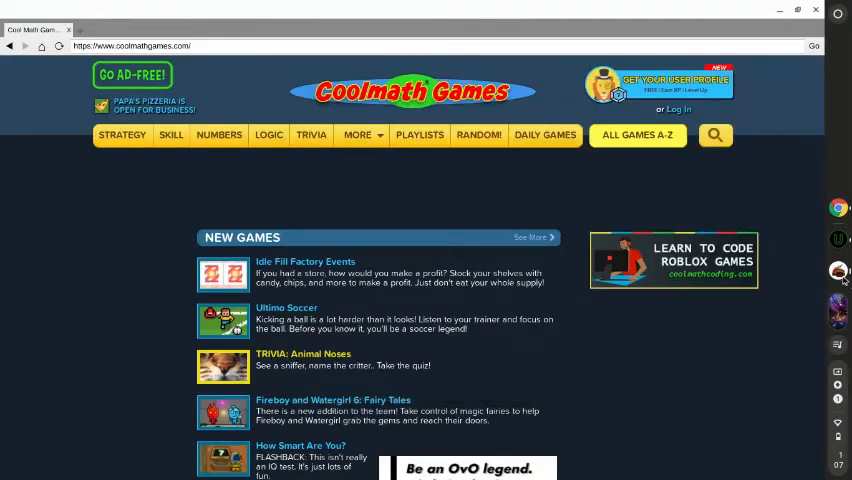
{"action": "left_click", "coordinate": [840, 272]}
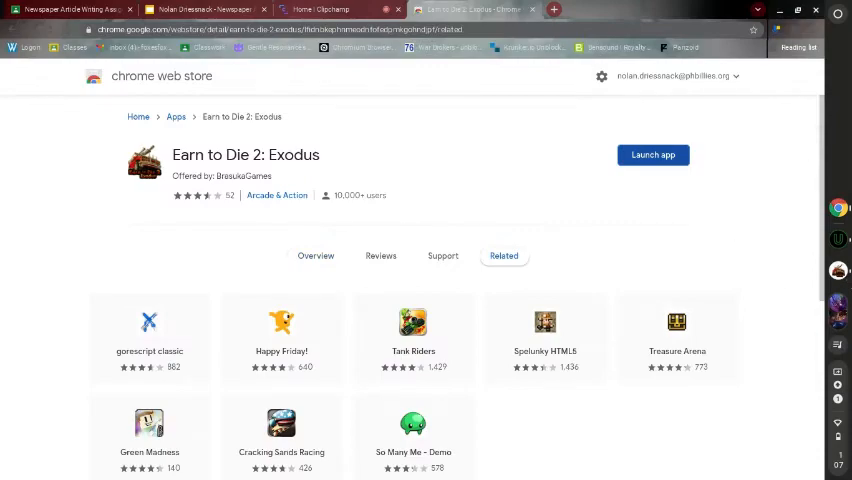
{"action": "left_click", "coordinate": [840, 272]}
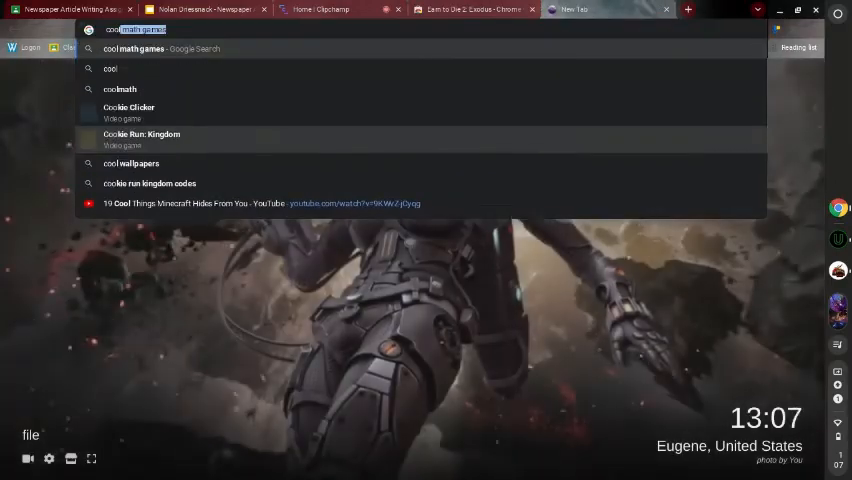
{"action": "type", "text": " a"}
- Run the same Cool Math Games search in Chrome and flip between the two windows to compare
{"action": "key", "text": "BackSpace"}
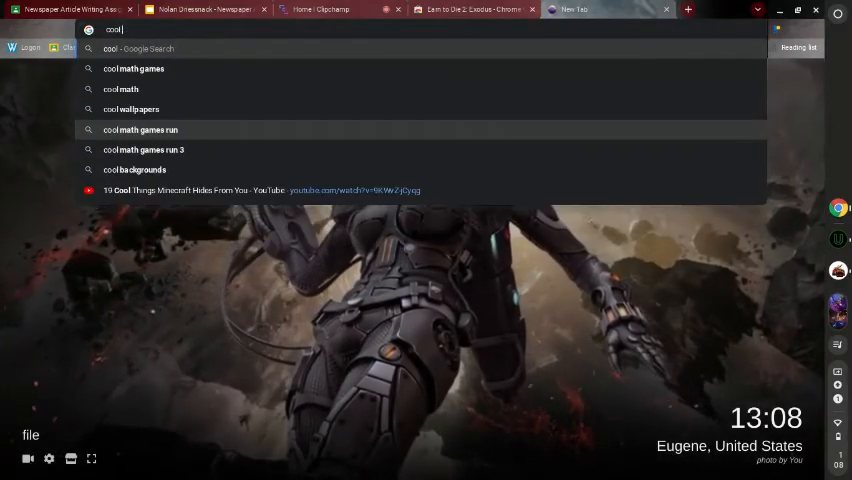
{"action": "type", "text": "math a"}
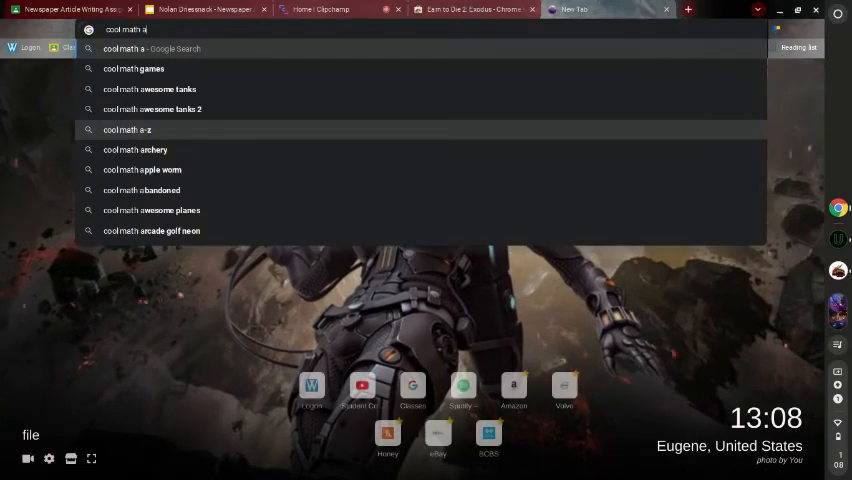
{"action": "key", "text": "BackSpace"}
{"action": "type", "text": "games"}
{"action": "key", "text": "Return"}
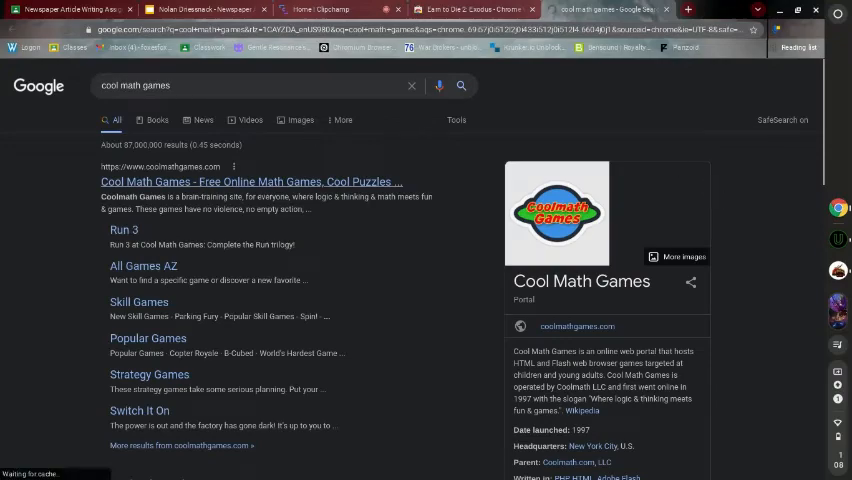
{"action": "left_click", "coordinate": [838, 270]}
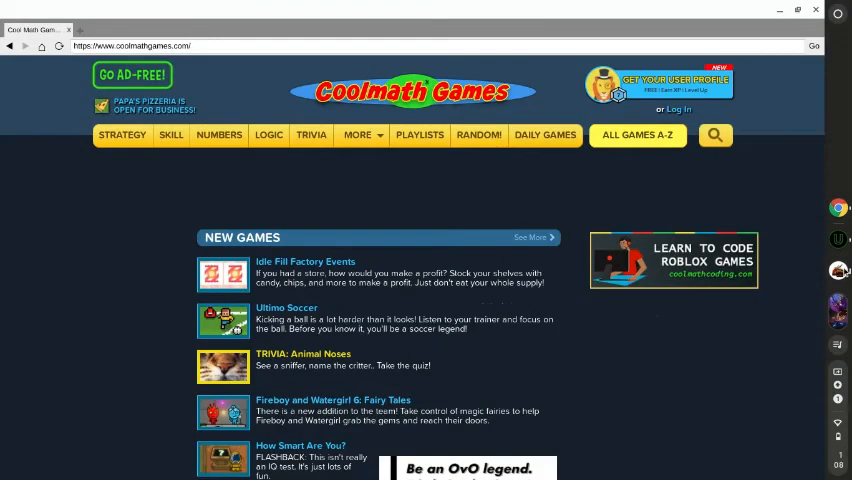
{"action": "left_click", "coordinate": [838, 270]}
{"action": "left_click", "coordinate": [838, 270]}
{"action": "scroll", "coordinate": [400, 300], "scroll_direction": "down", "scroll_amount": 3}
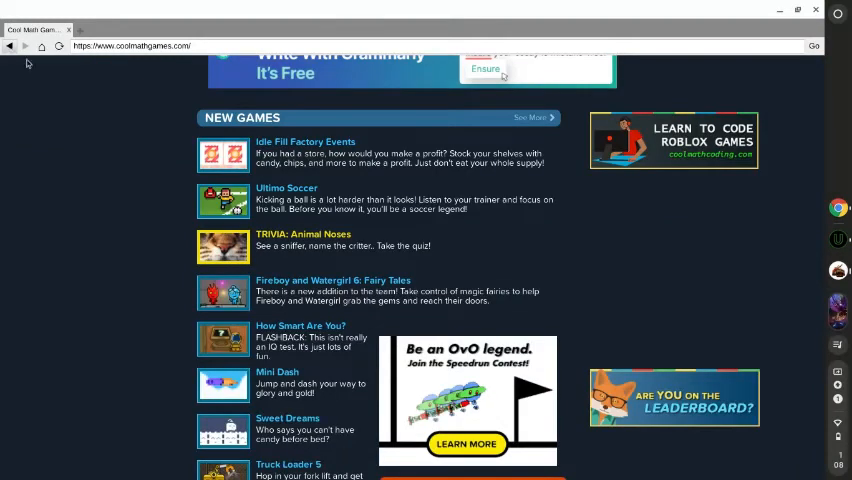
- Navigate the app window back through the results to Google's homepage
{"action": "left_click", "coordinate": [10, 46]}
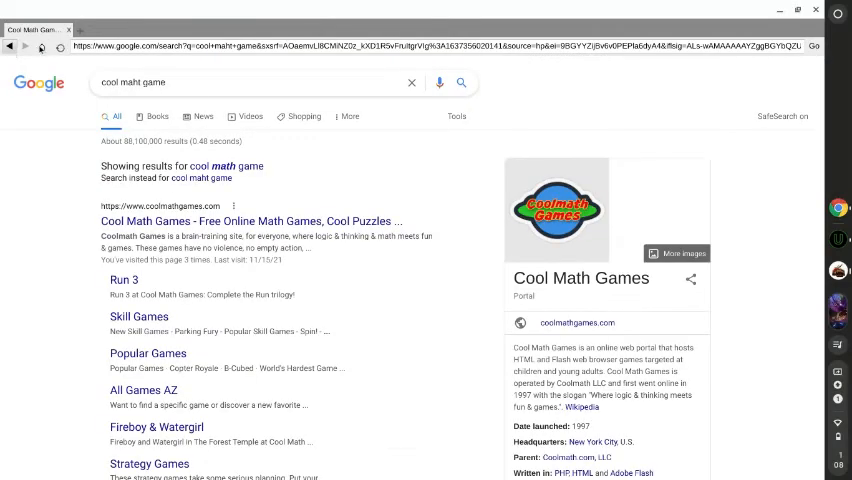
{"action": "left_click", "coordinate": [10, 46]}
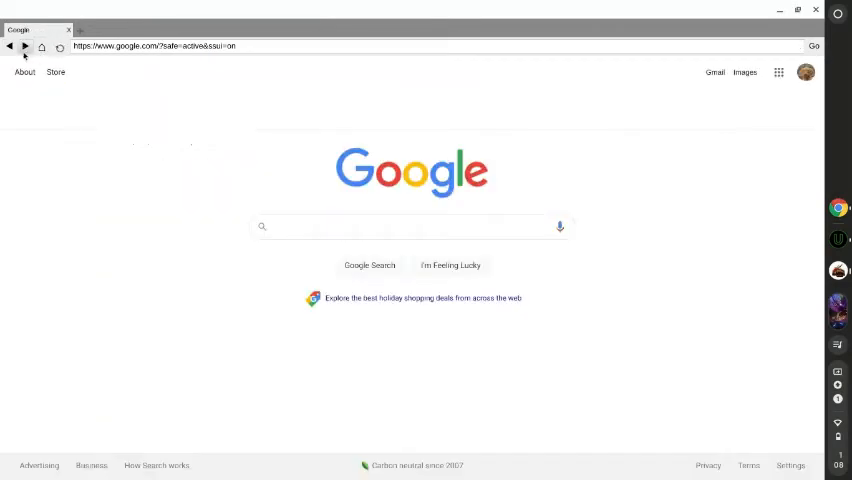
- Go forward to Chrome's results and open coolmathgames.com, landing on the Restricted administrator-blocked page
{"action": "left_click", "coordinate": [25, 46]}
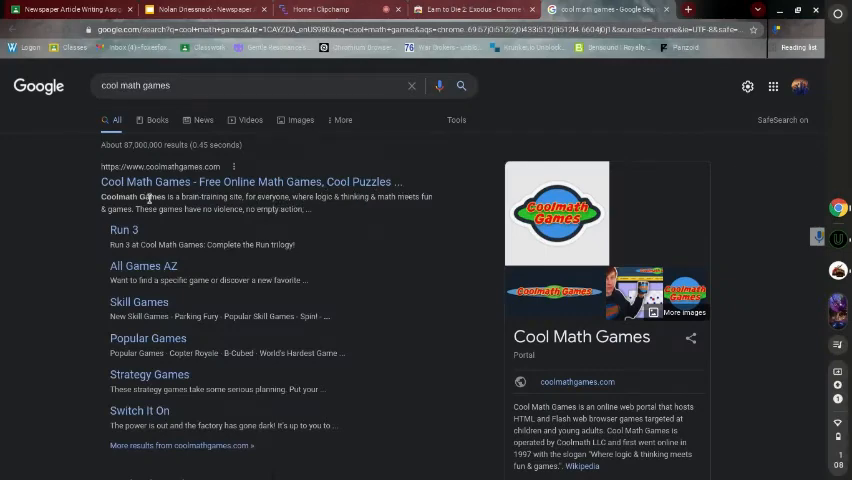
{"action": "left_click", "coordinate": [245, 183]}
{"action": "left_click", "coordinate": [570, 9]}
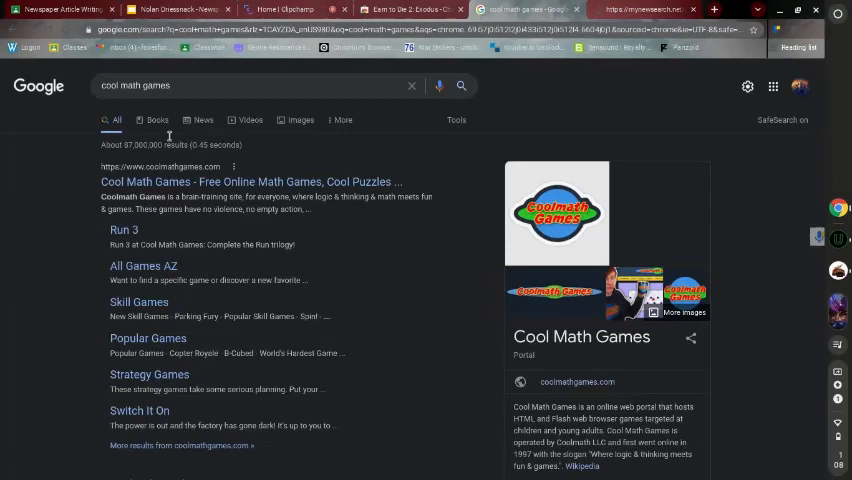
{"action": "left_click", "coordinate": [195, 183]}
{"action": "left_click", "coordinate": [455, 9]}
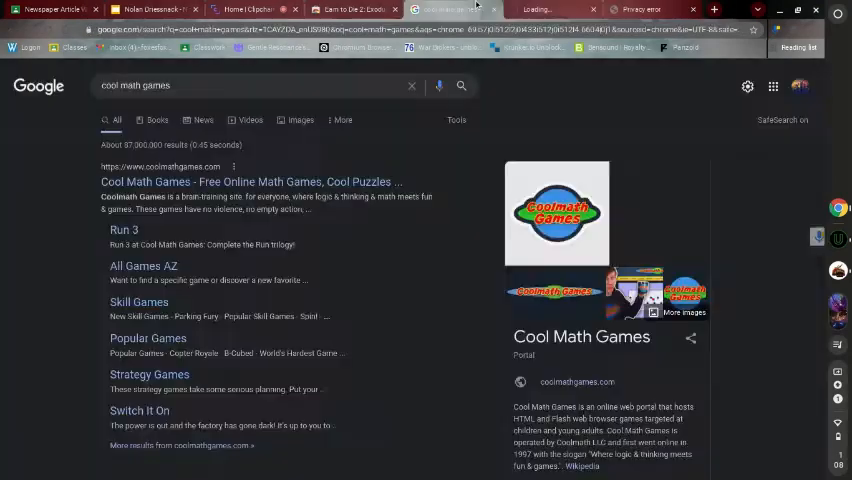
{"action": "left_click", "coordinate": [293, 182]}
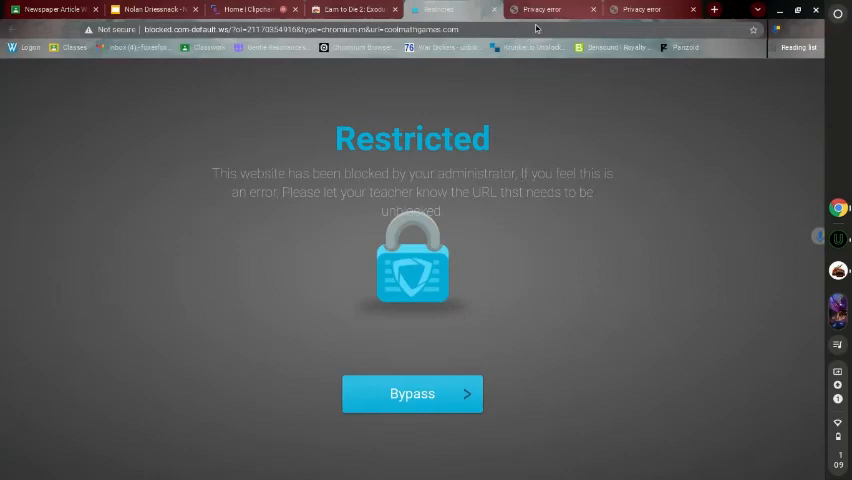
- Glance at the Extensions menu, close the Restricted and privacy-error tabs, and show the Clipchamp editor tab
{"action": "left_click", "coordinate": [795, 32]}
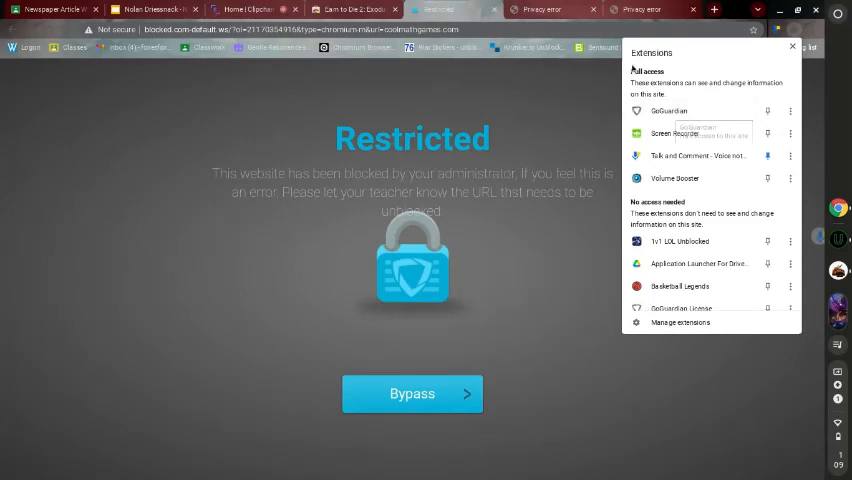
{"action": "left_click", "coordinate": [550, 147]}
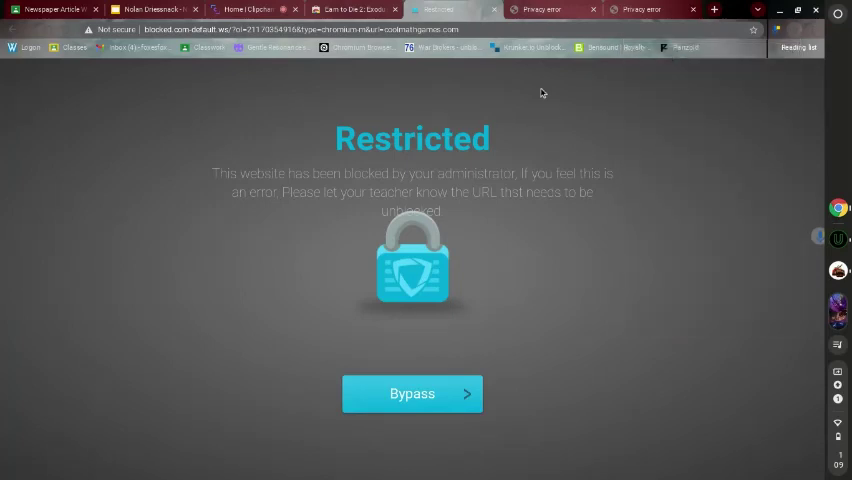
{"action": "left_click", "coordinate": [495, 9]}
{"action": "left_click", "coordinate": [495, 9]}
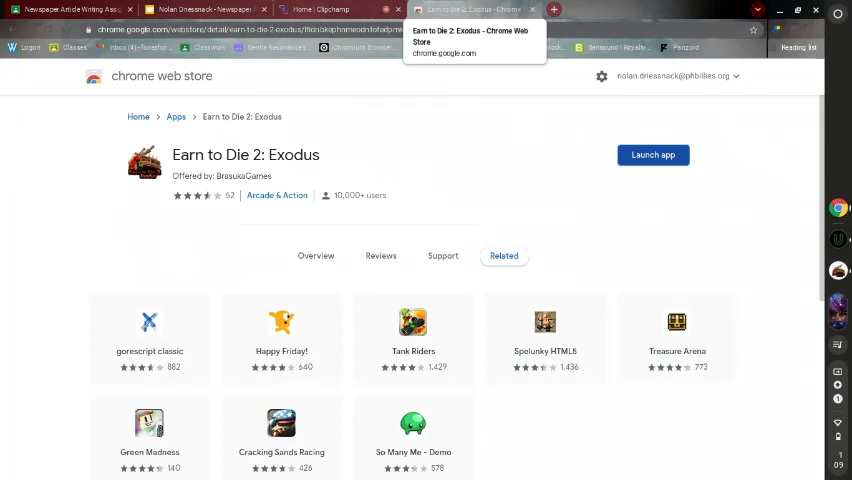
{"action": "left_click", "coordinate": [318, 9]}
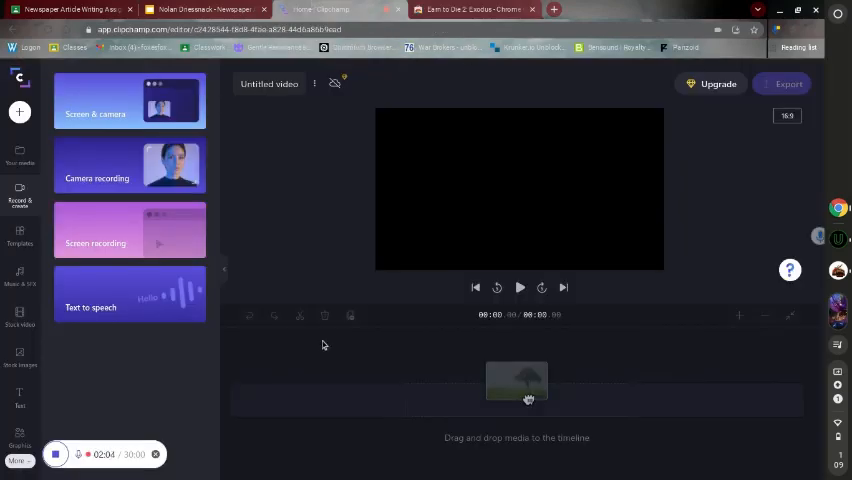